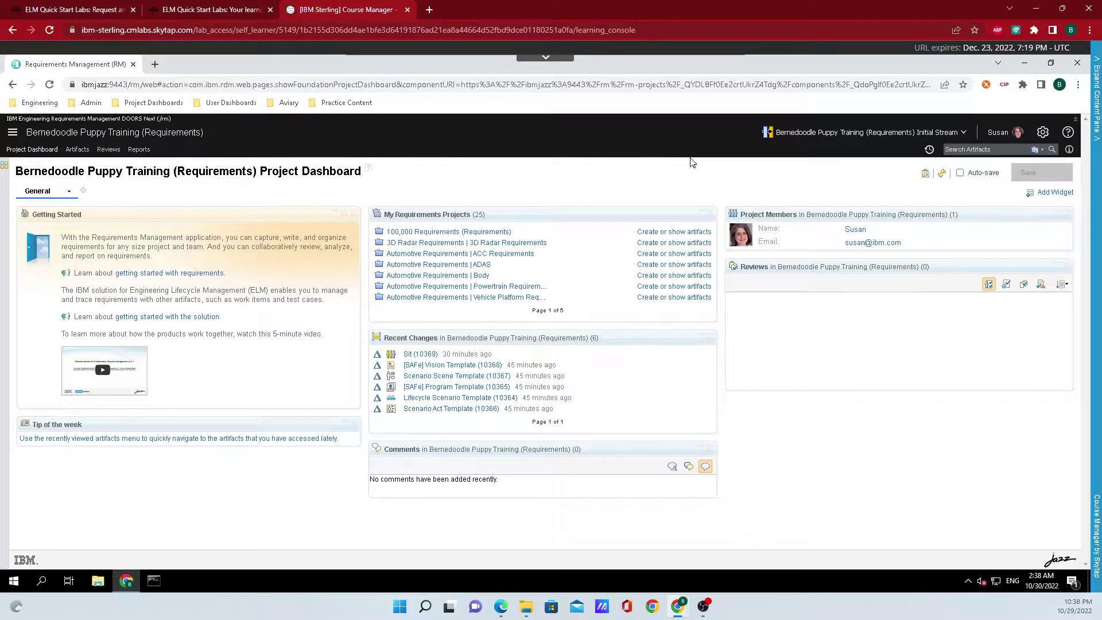
Step: From the Administration menu, open Manage Project Properties to show the Attribute Data Types list
{"action": "left_click", "coordinate": [1046, 136]}
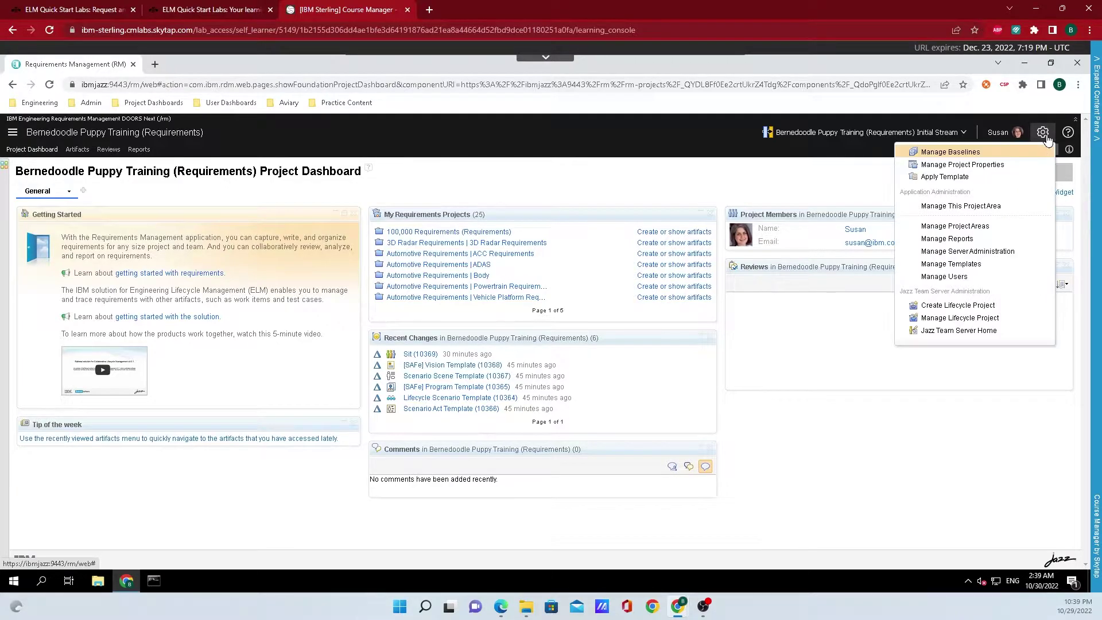
{"action": "left_click", "coordinate": [1032, 166]}
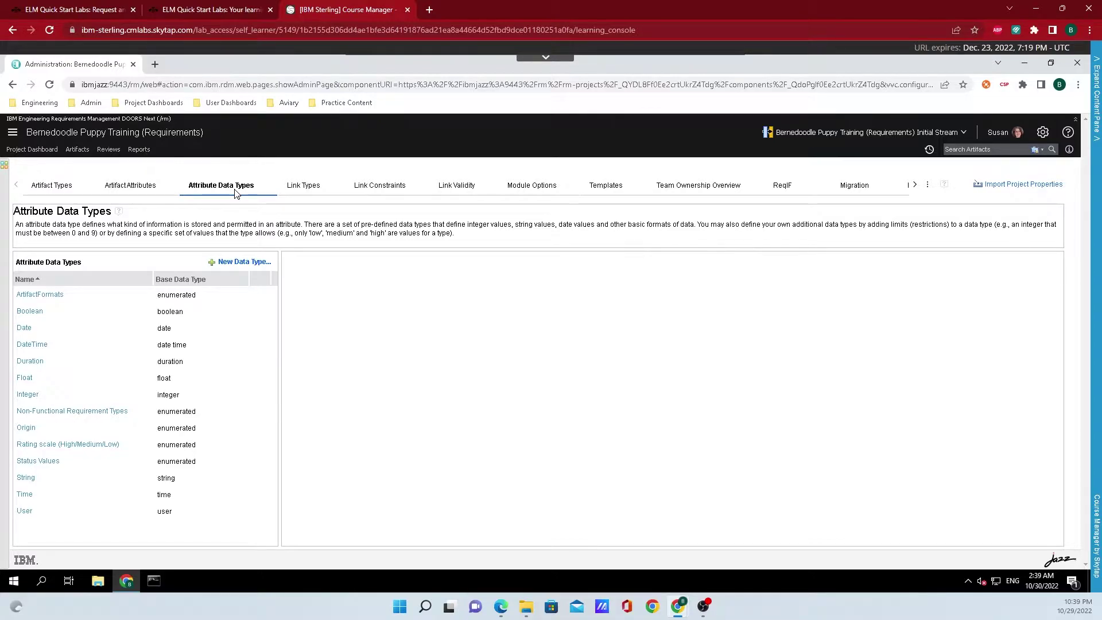
Step: Start a new attribute data type named 'Skill' with the Enumerated list of values kind
{"action": "left_click", "coordinate": [240, 266]}
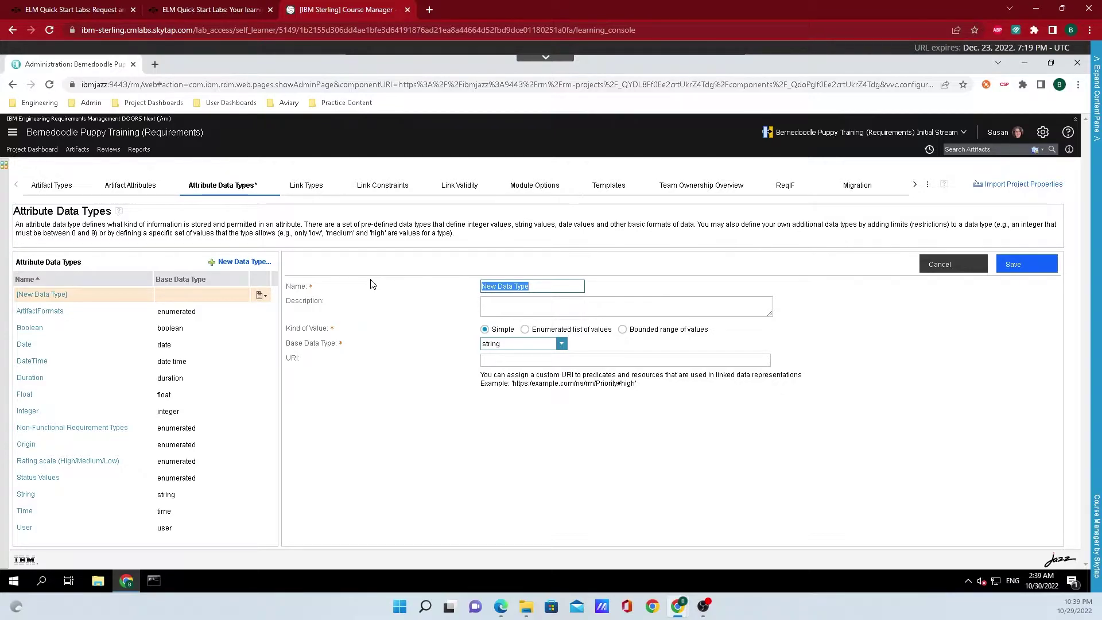
{"action": "type", "text": "Skill"}
{"action": "left_click", "coordinate": [525, 330]}
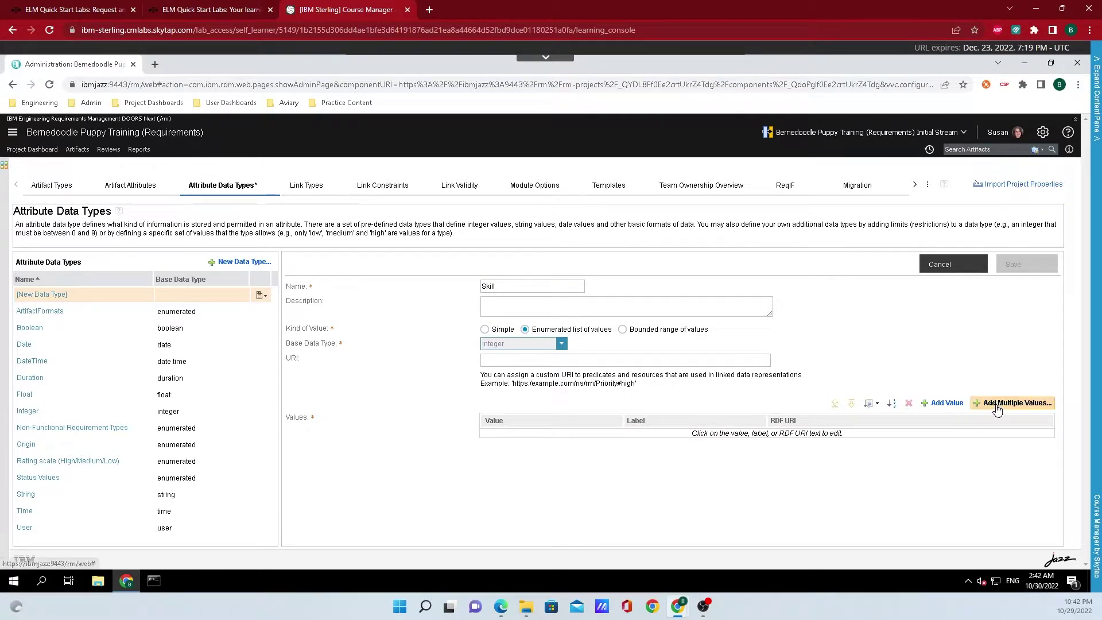
Step: Paste six values, 0 'Not started training' through 5 'Expert', into Skill and save it
{"action": "left_click", "coordinate": [1018, 403]}
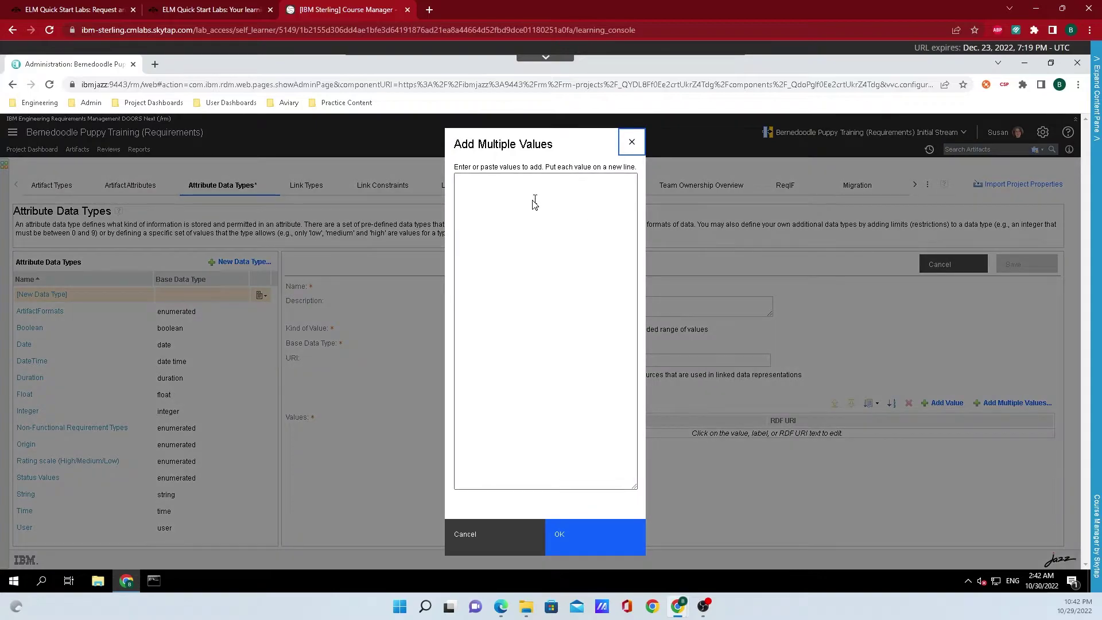
{"action": "left_click", "coordinate": [536, 201]}
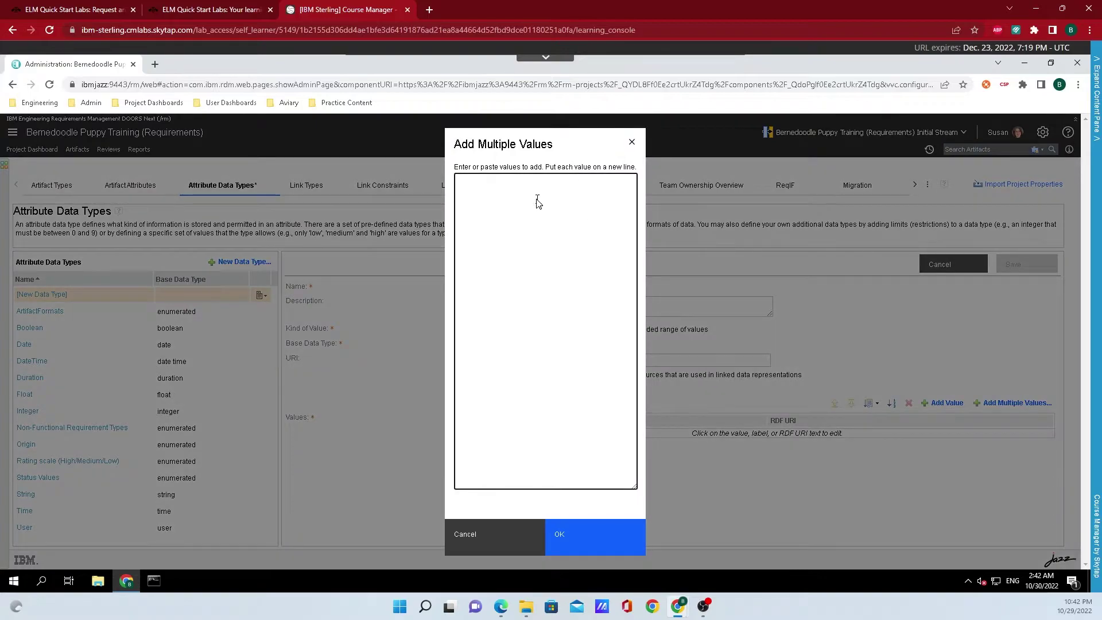
{"action": "type", "text": "Not started training Beginner Novice Intermediate Advanced Expert"}
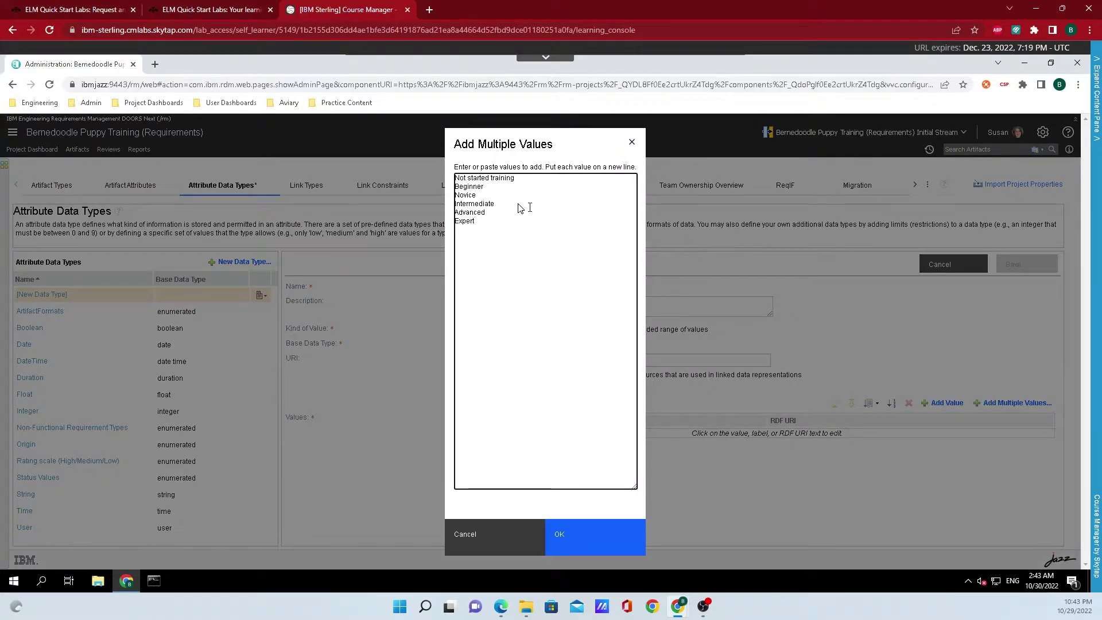
{"action": "left_click", "coordinate": [614, 537]}
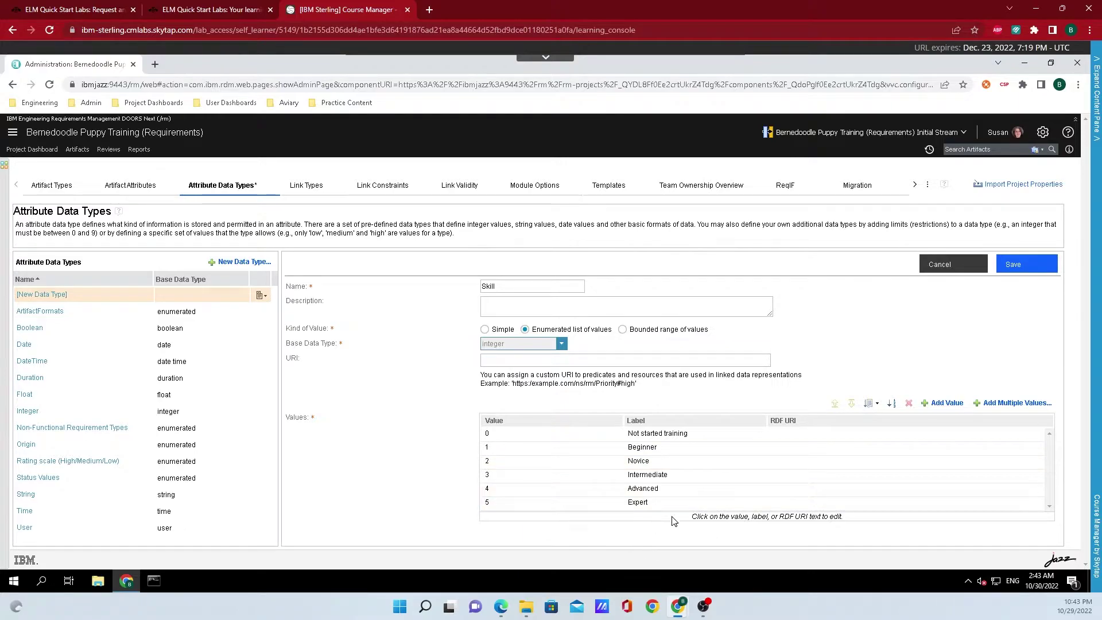
{"action": "left_click", "coordinate": [1020, 265]}
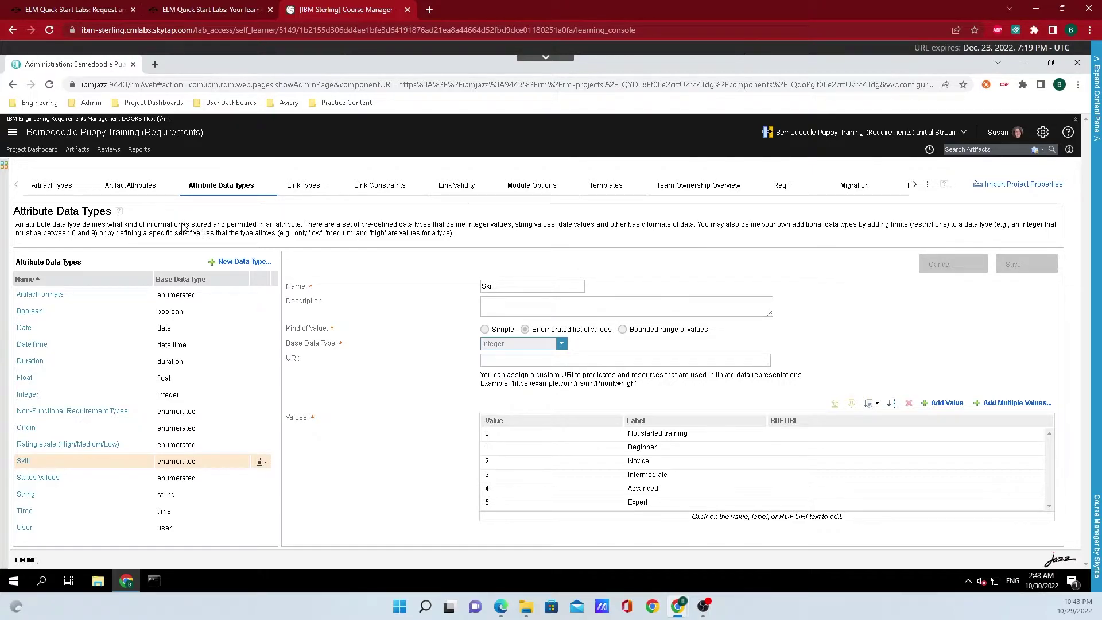
Step: Create and save the artifact attribute 'Skill Level' with Skill as its data type
{"action": "left_click", "coordinate": [140, 192]}
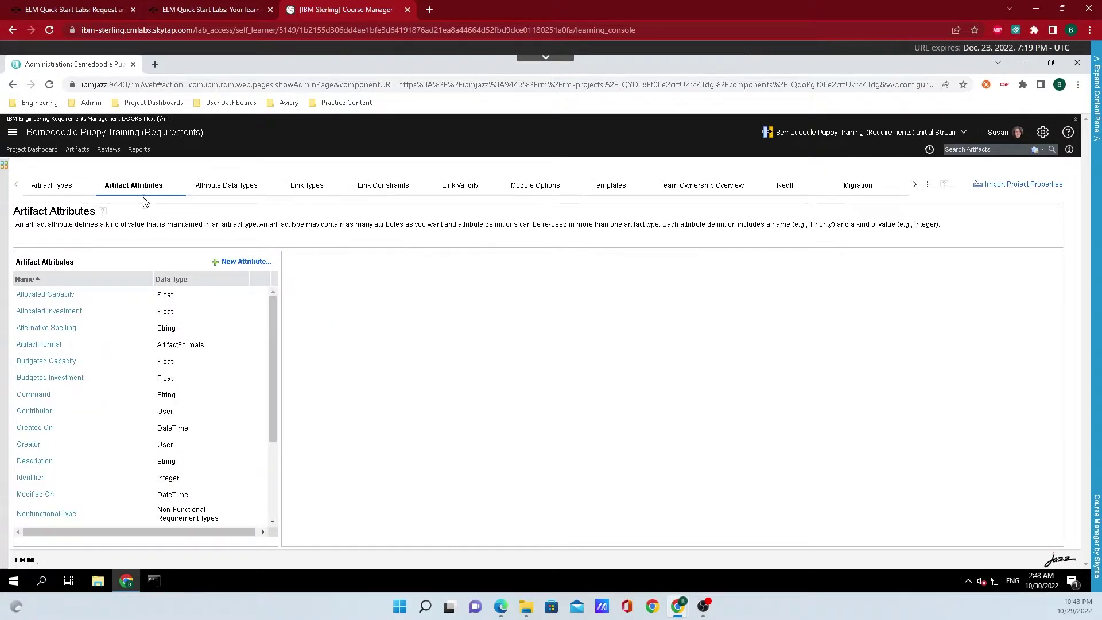
{"action": "left_click", "coordinate": [235, 263]}
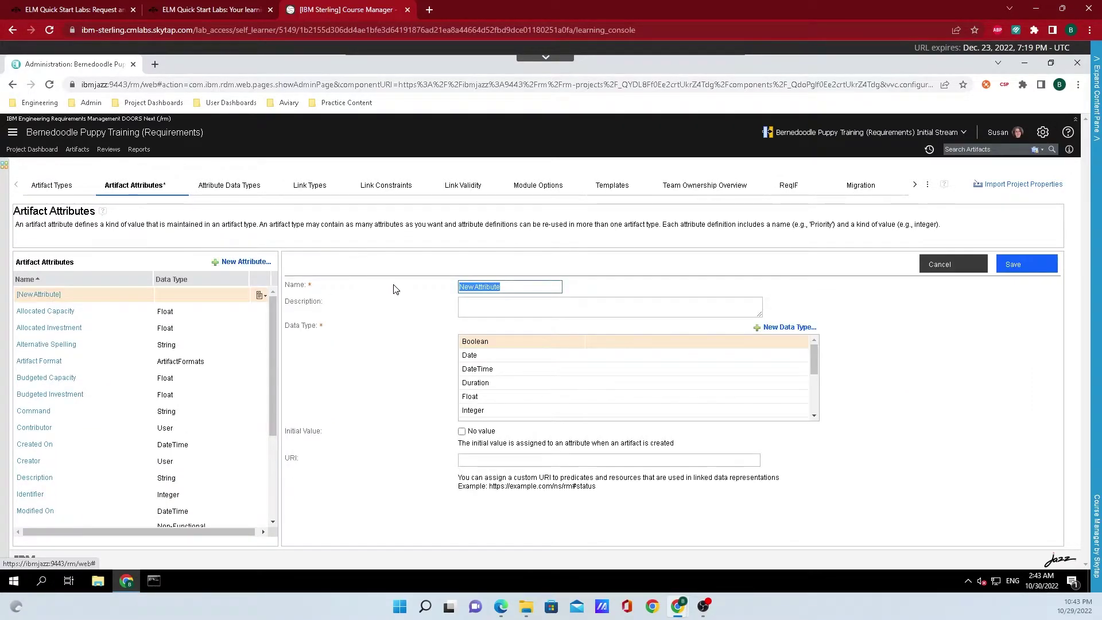
{"action": "type", "text": "DSK"}
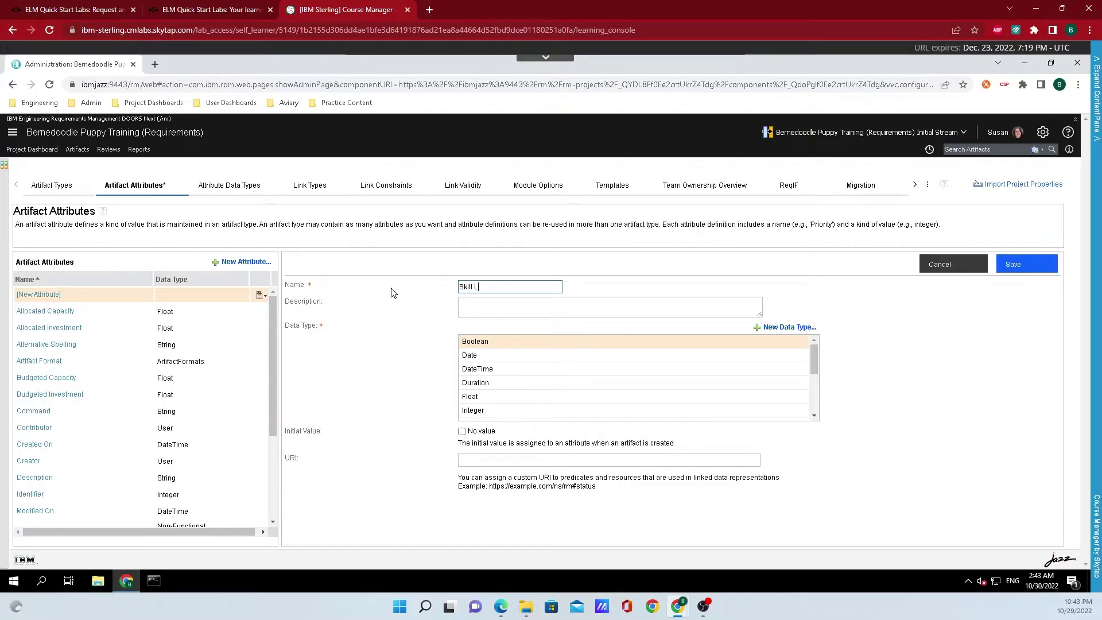
{"action": "type", "text": "ill Level"}
{"action": "scroll", "coordinate": [502, 387], "scroll_direction": "down", "scroll_amount": 5}
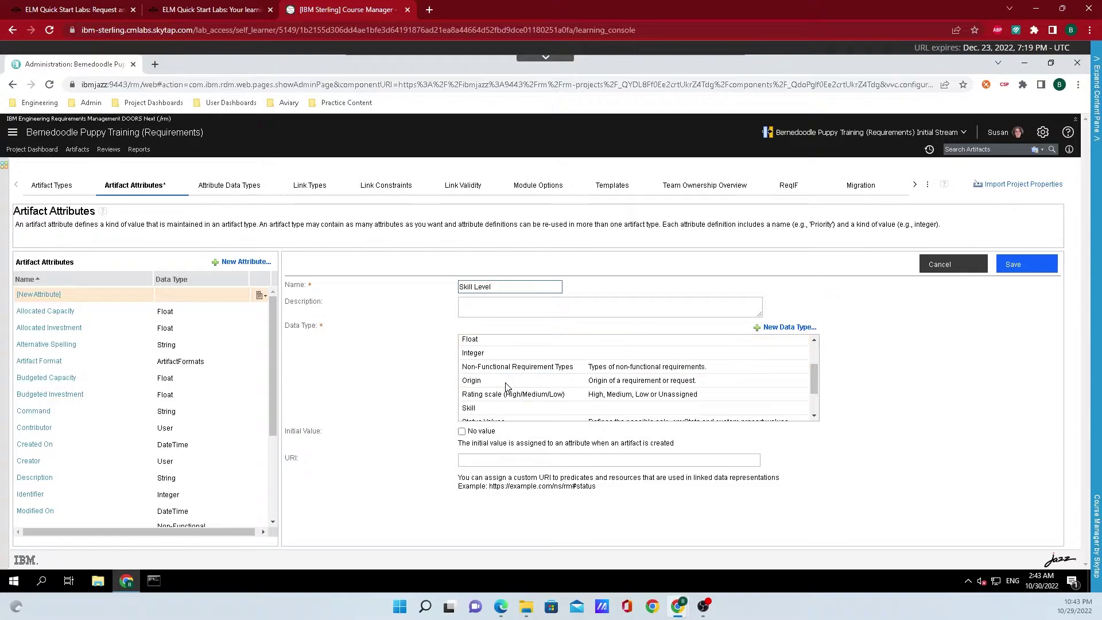
{"action": "left_click", "coordinate": [555, 366]}
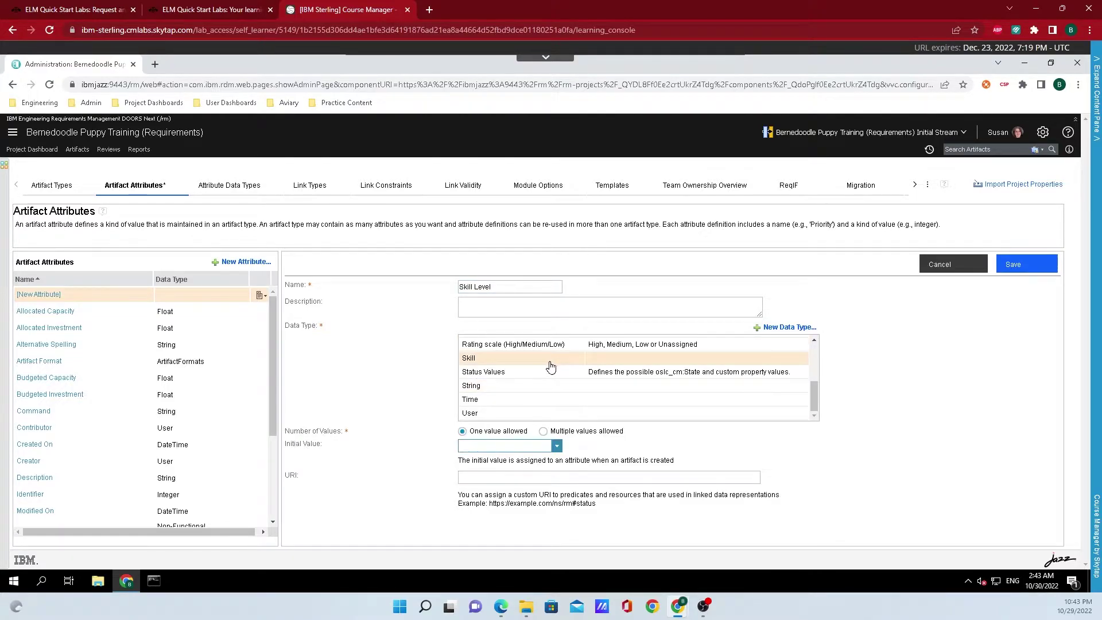
{"action": "left_click", "coordinate": [1039, 267]}
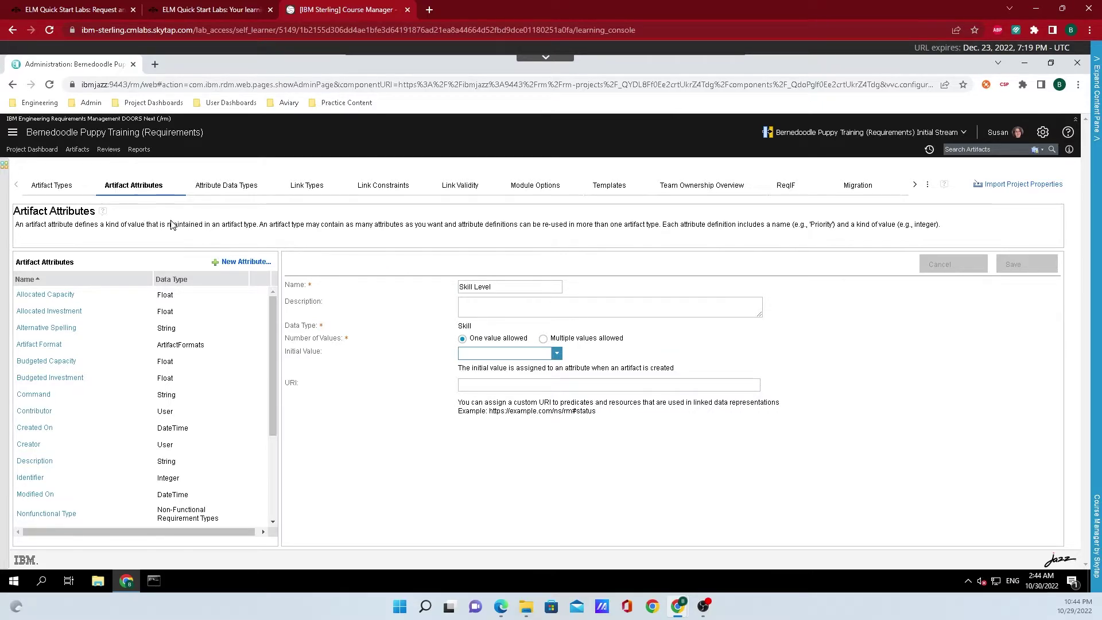
Step: Open the Puppy requirement artifact type and scroll to its attributes table listing only Command
{"action": "left_click", "coordinate": [56, 188]}
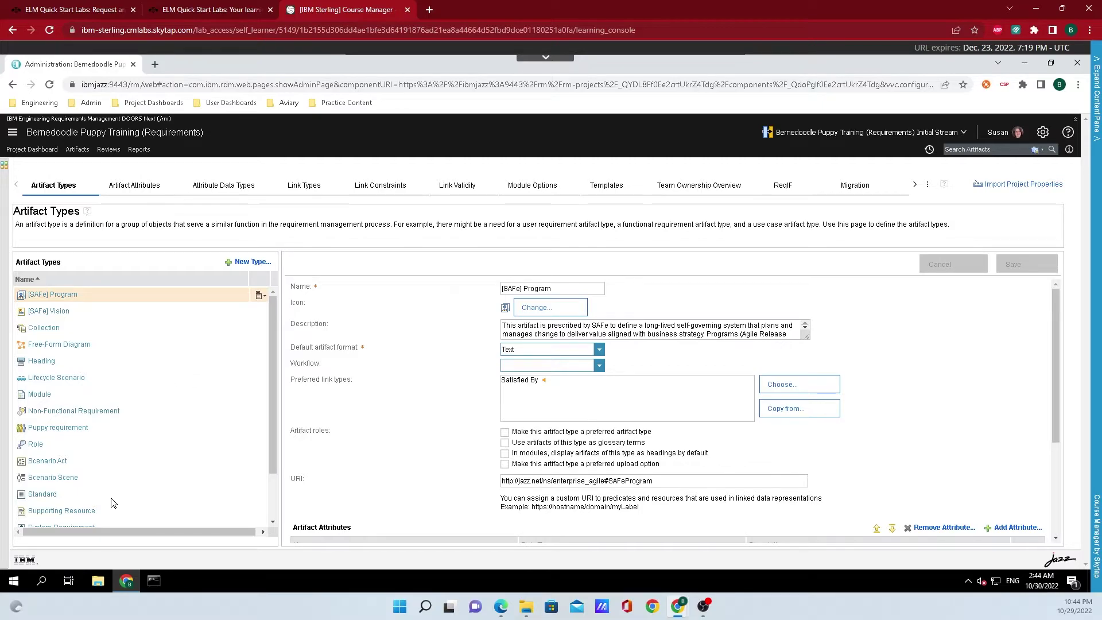
{"action": "left_click", "coordinate": [119, 429]}
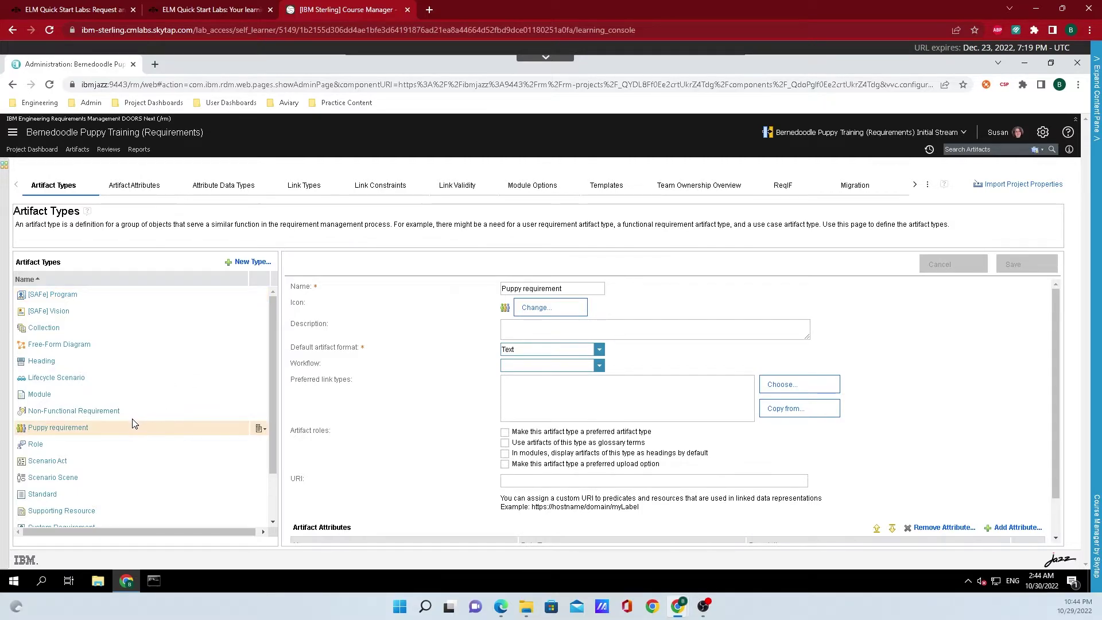
{"action": "scroll", "coordinate": [406, 408], "scroll_direction": "down", "scroll_amount": 1}
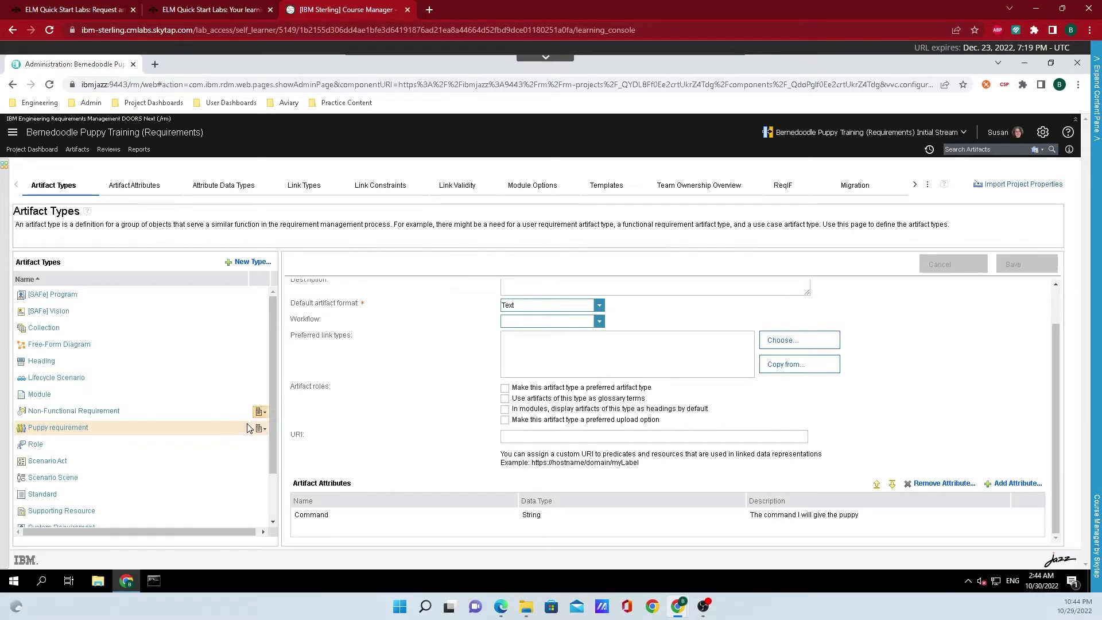
Step: Tick Skill Level to add it beside Command on Puppy requirement, then save the type
{"action": "left_click", "coordinate": [1006, 486]}
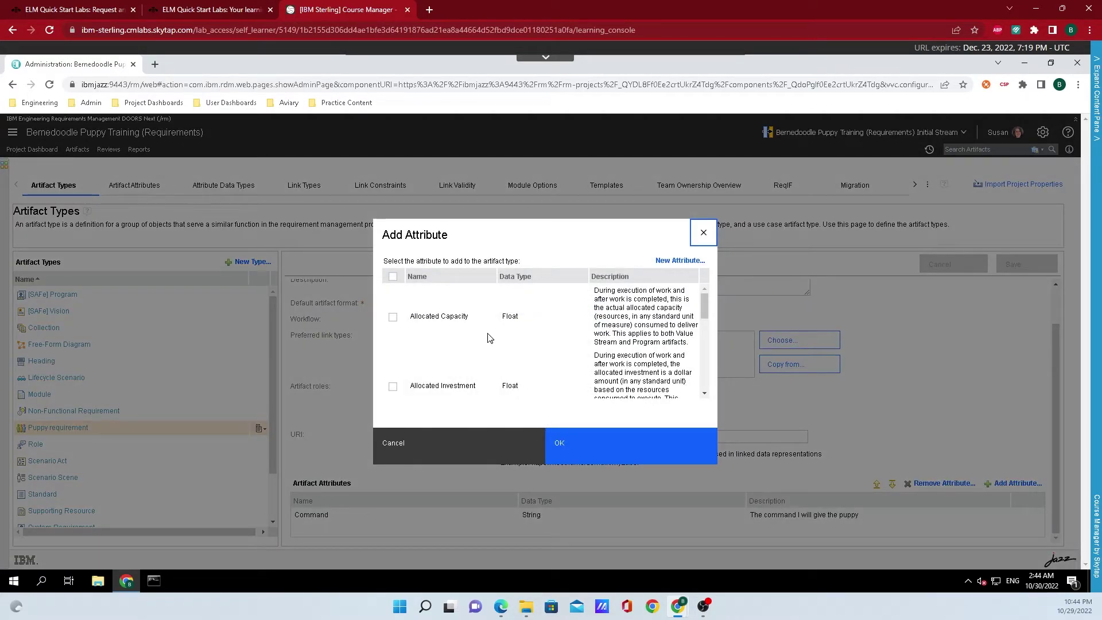
{"action": "scroll", "coordinate": [488, 336], "scroll_direction": "down", "scroll_amount": 10}
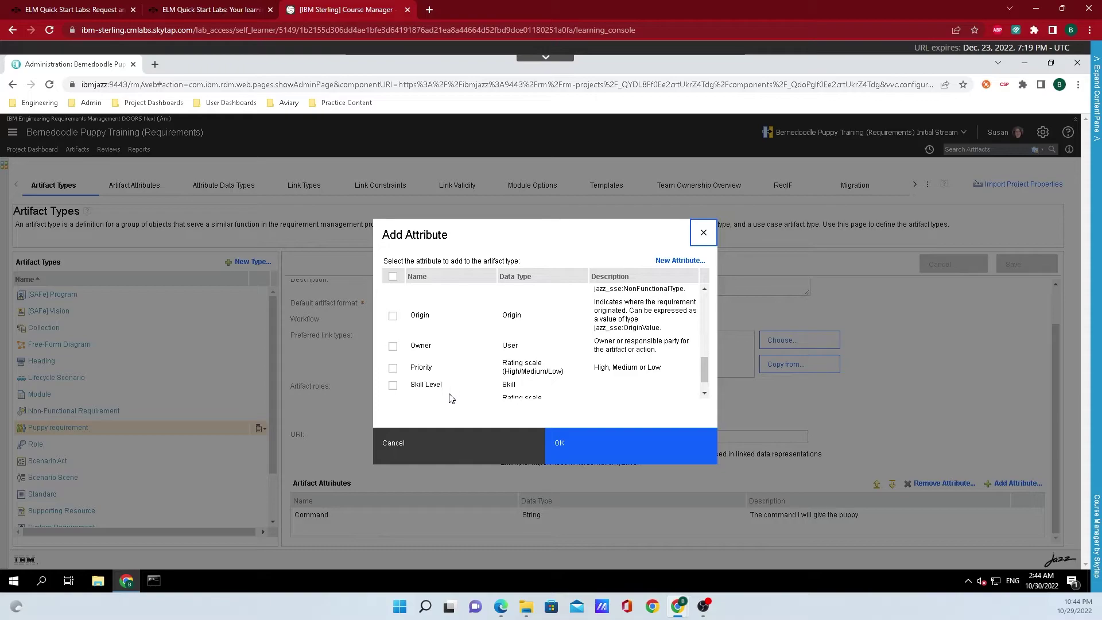
{"action": "left_click", "coordinate": [393, 386]}
{"action": "left_click", "coordinate": [393, 385]}
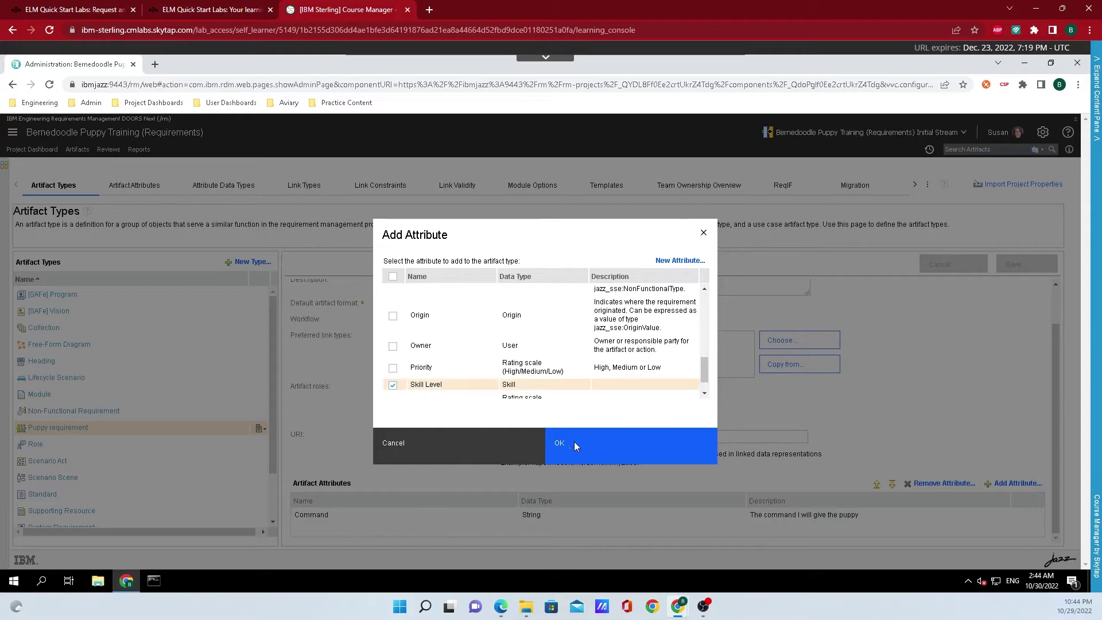
{"action": "left_click", "coordinate": [603, 451]}
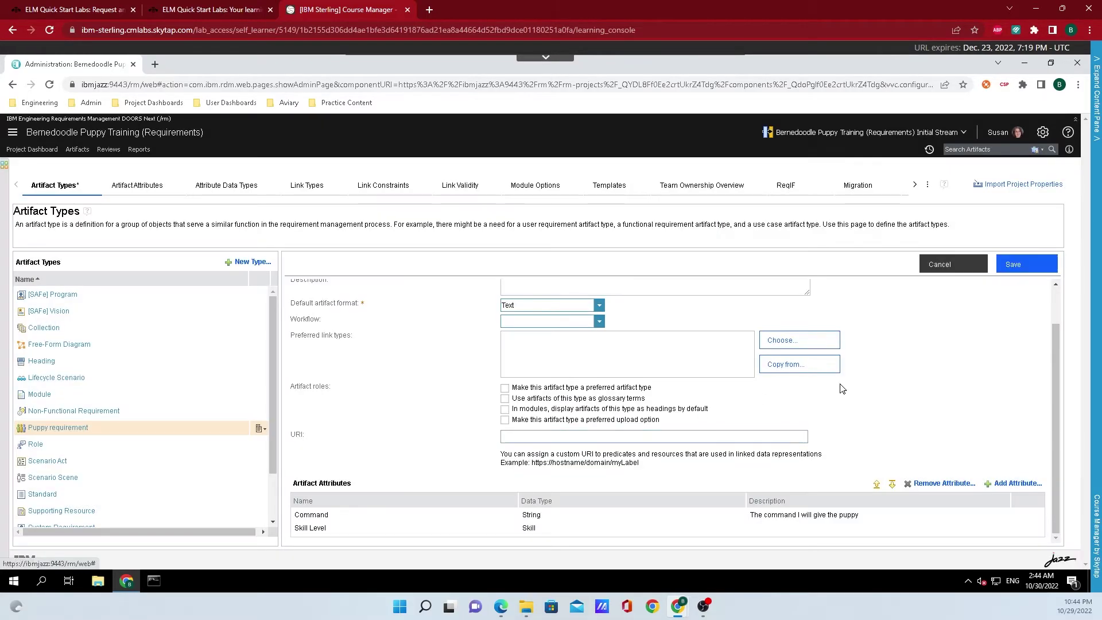
{"action": "left_click", "coordinate": [1016, 269]}
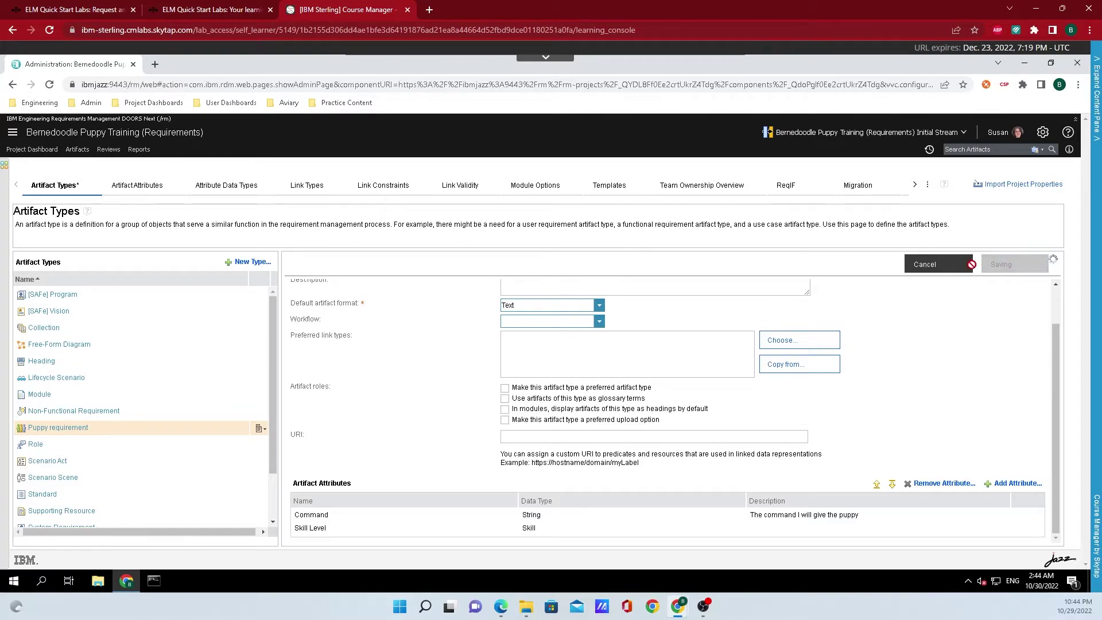
Step: Go to the Artifacts page showing the 'Sit' requirement and open Configure Page Settings
{"action": "left_click", "coordinate": [84, 150]}
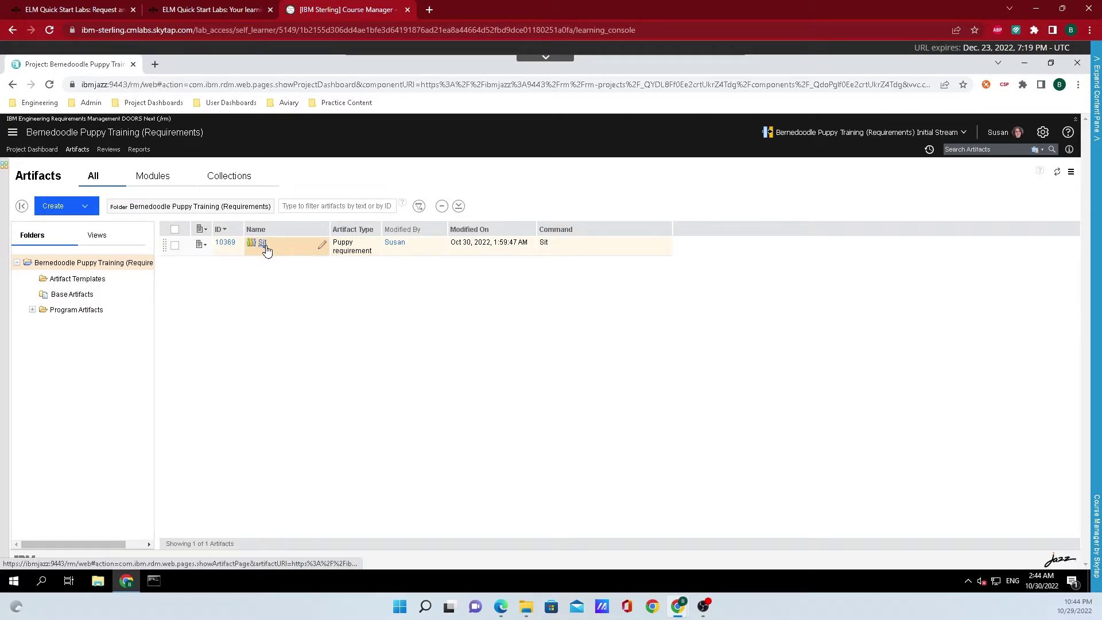
{"action": "left_click", "coordinate": [202, 230]}
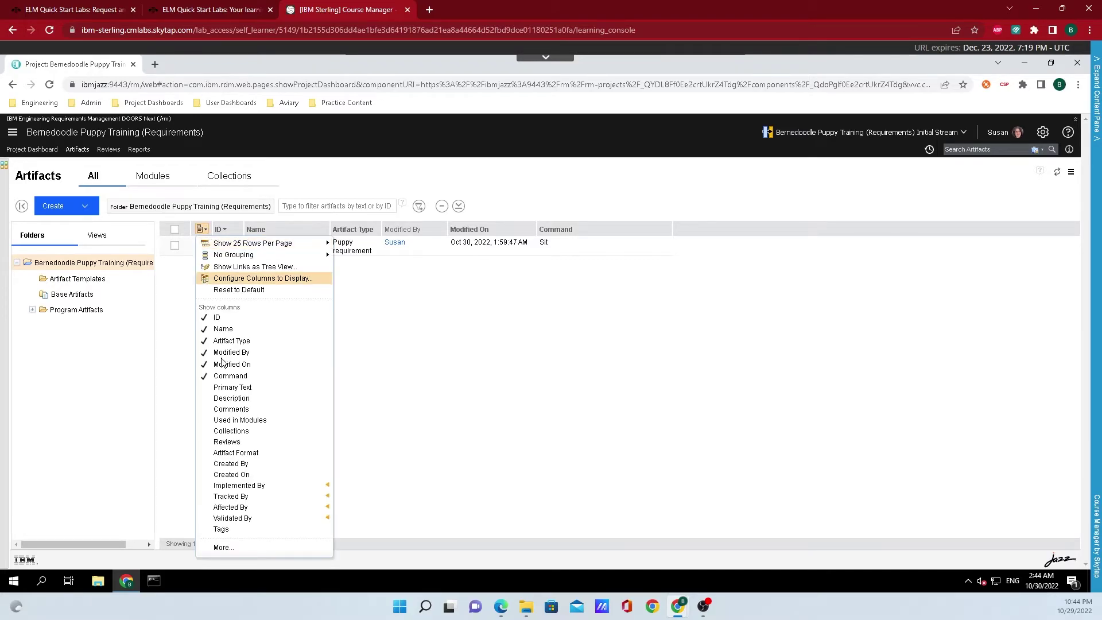
Step: Filter the column attributes for 'skil' and add Skill Level as a displayed column
{"action": "left_click", "coordinate": [239, 547]}
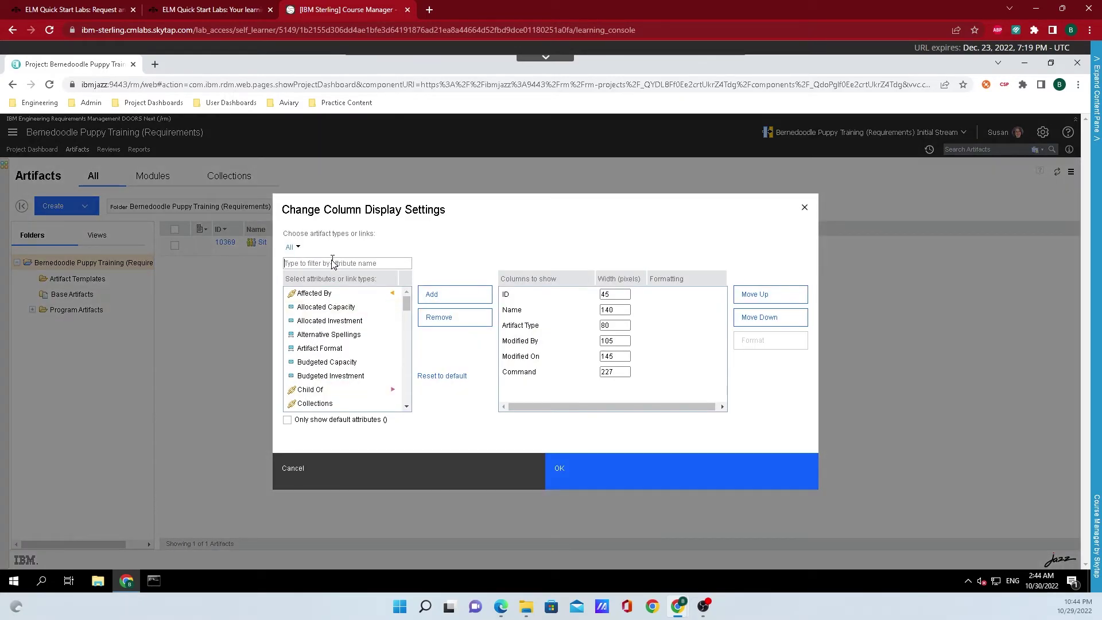
{"action": "left_click", "coordinate": [333, 263]}
{"action": "type", "text": "skil"}
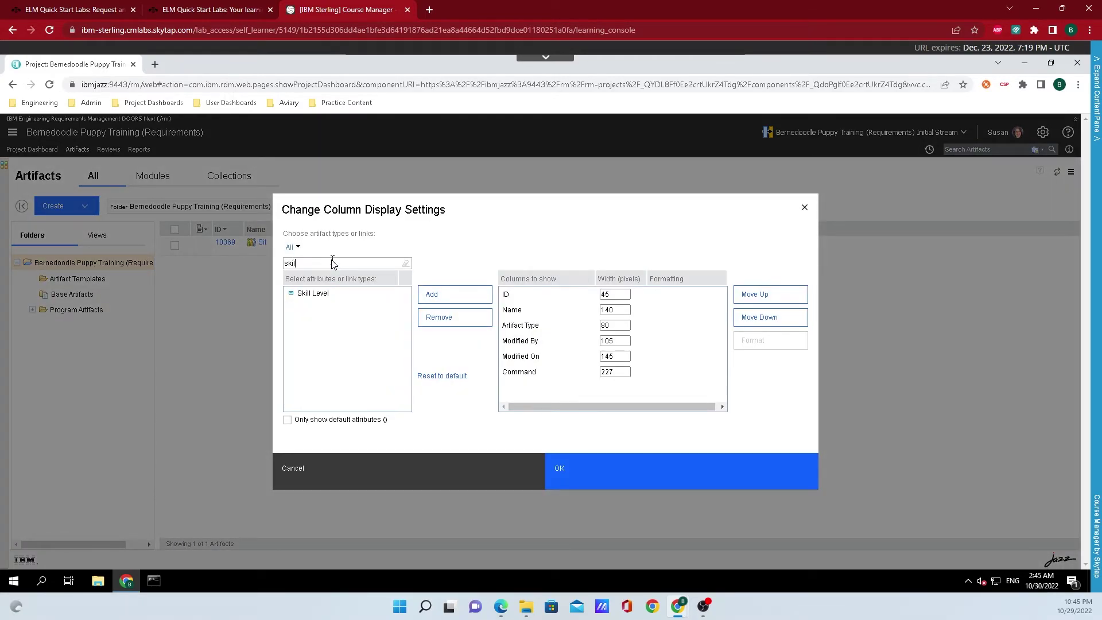
{"action": "left_click", "coordinate": [331, 293]}
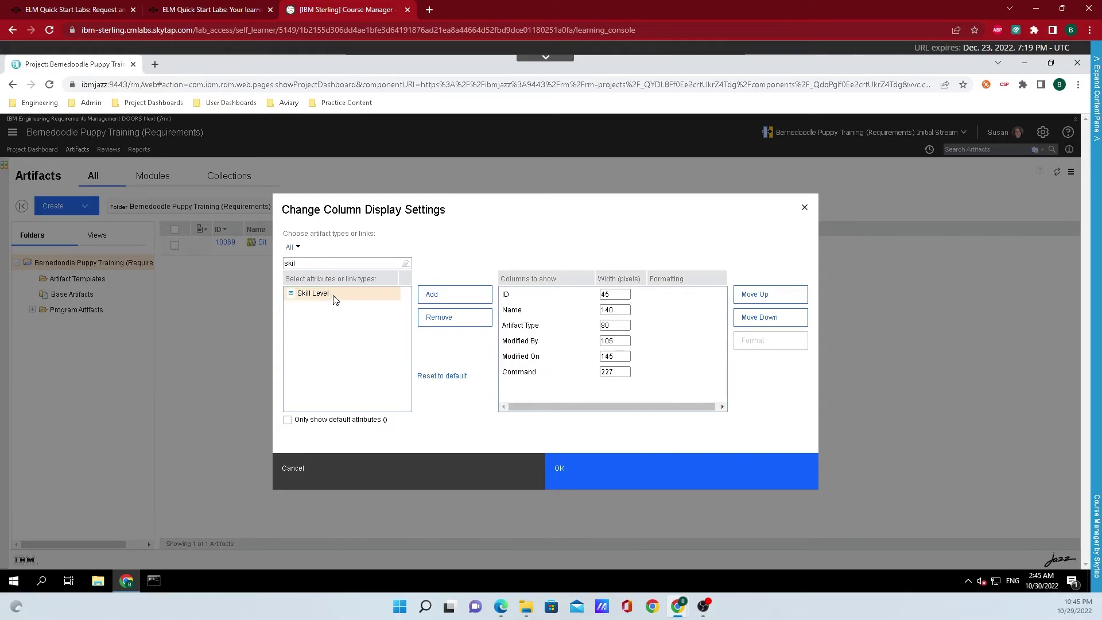
{"action": "left_click", "coordinate": [450, 295]}
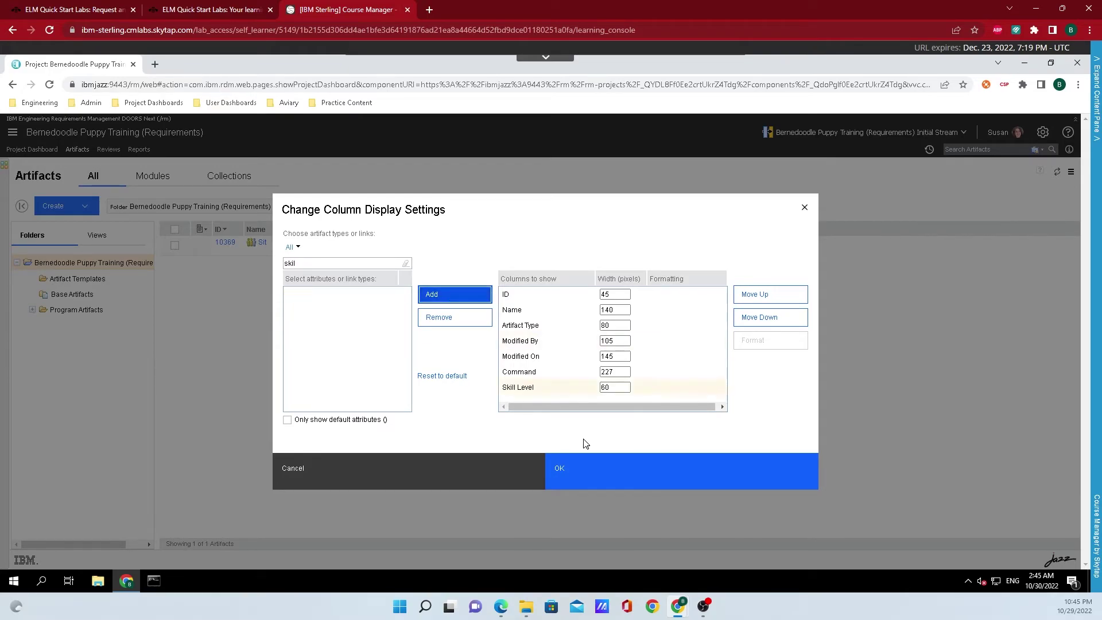
{"action": "left_click", "coordinate": [603, 480]}
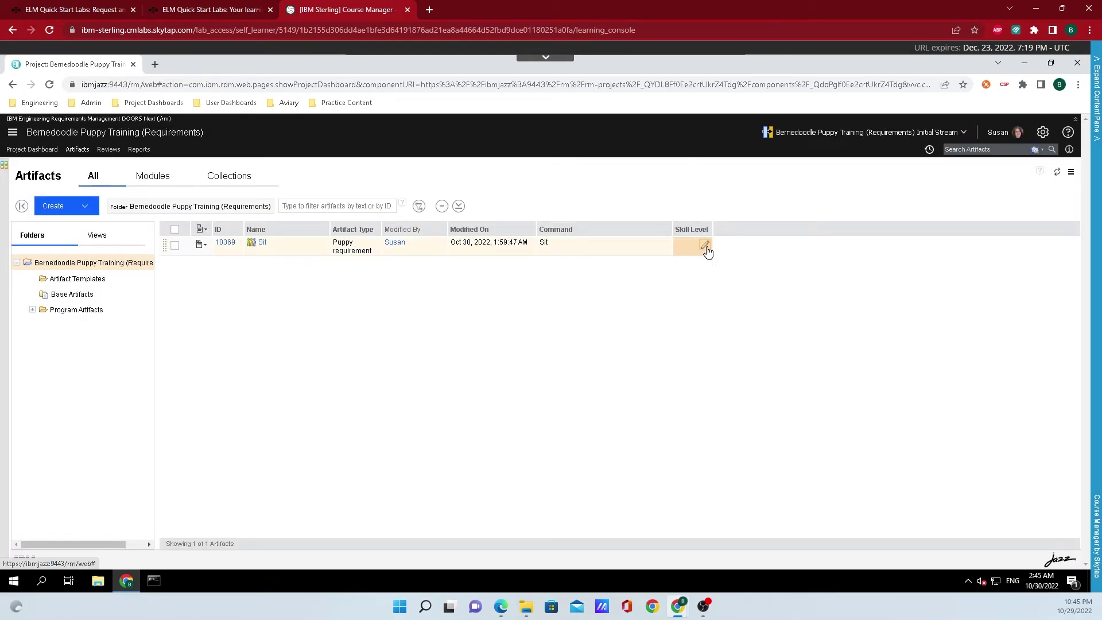
Step: Edit the Skill Level cell in the 'Sit' row, choosing 'Not started training'
{"action": "left_click", "coordinate": [706, 246]}
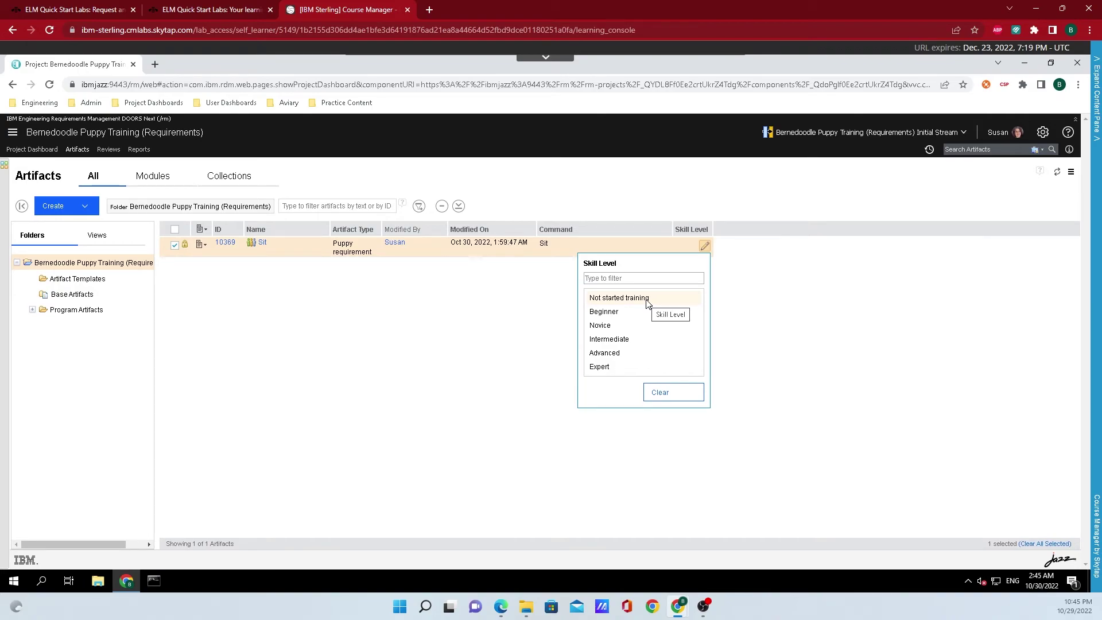
{"action": "left_click", "coordinate": [619, 298]}
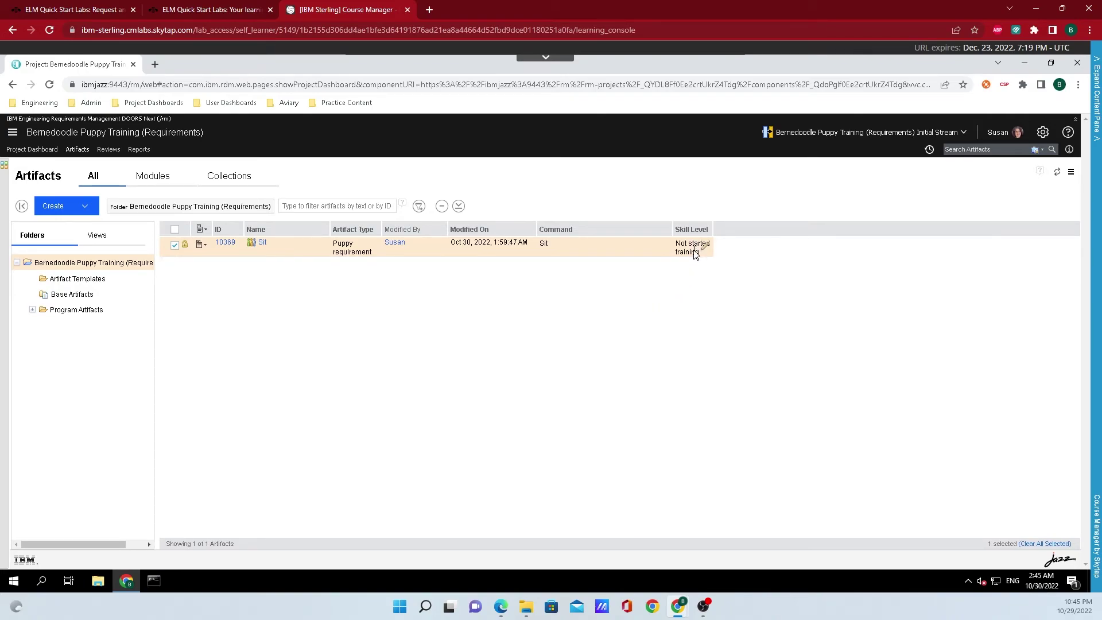